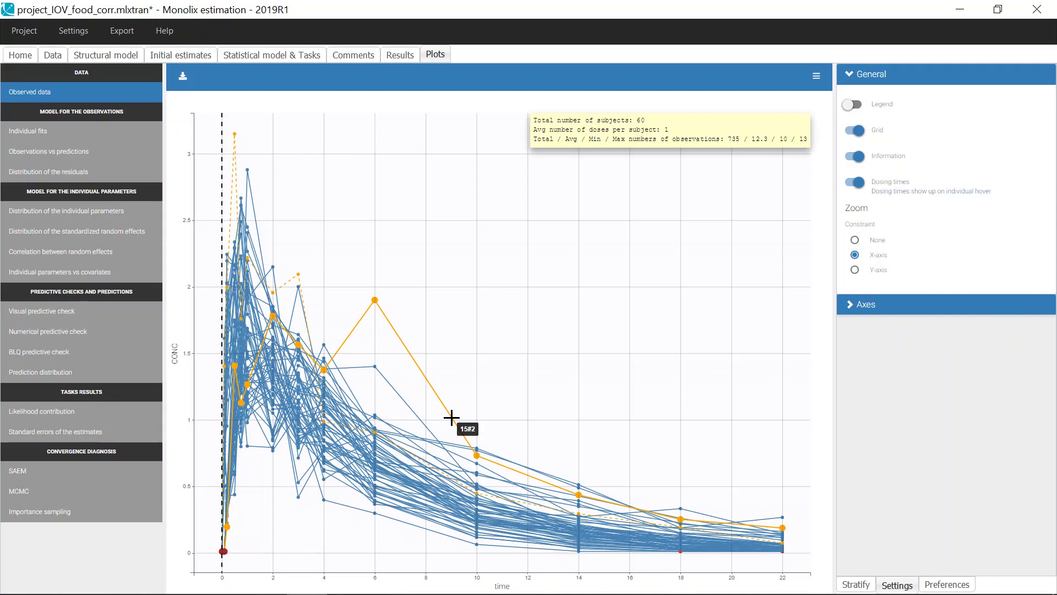
Colour the observed concentration curves by FOOD and zoom the time axis onto the first hour
click(853, 585)
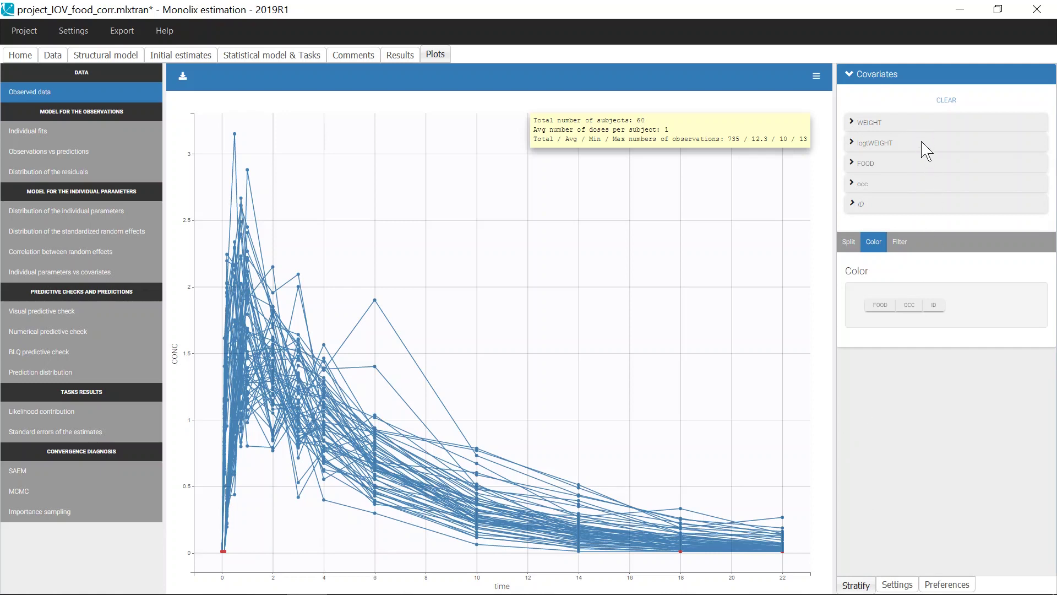
click(930, 172)
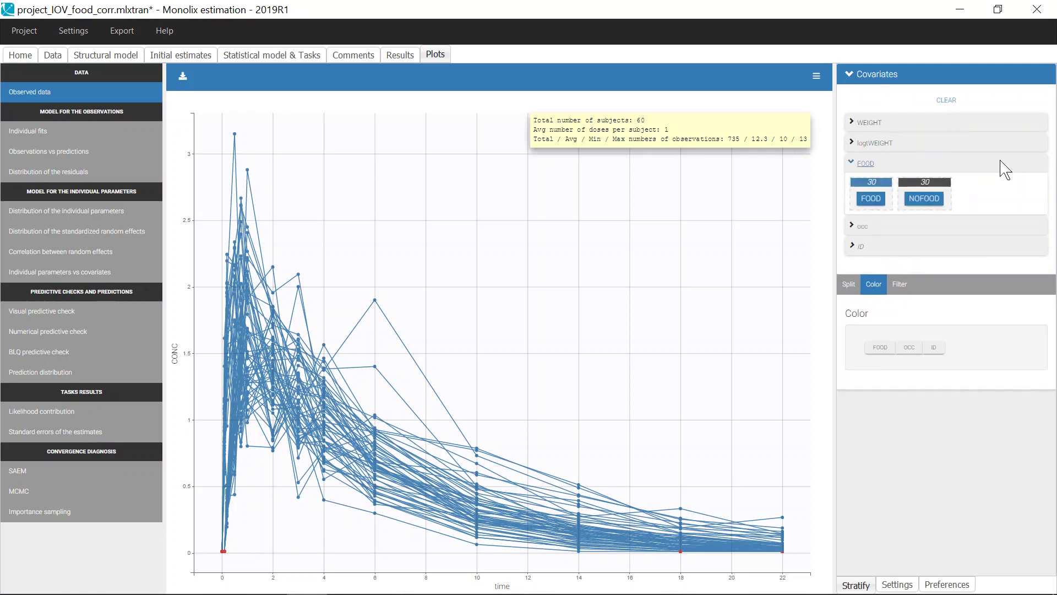
click(879, 352)
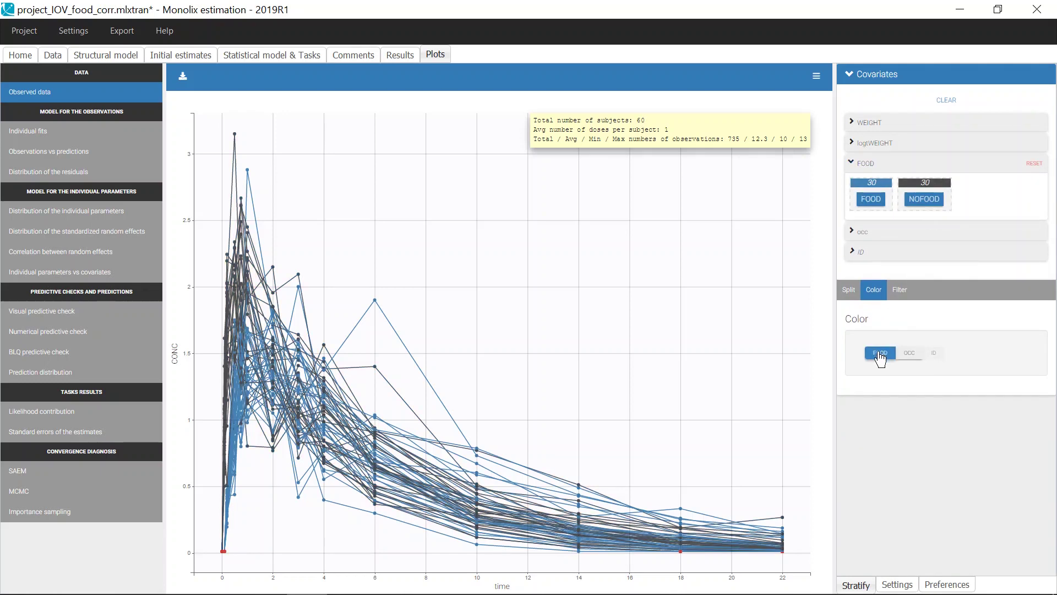
click(896, 585)
drag(215, 345, 253, 348)
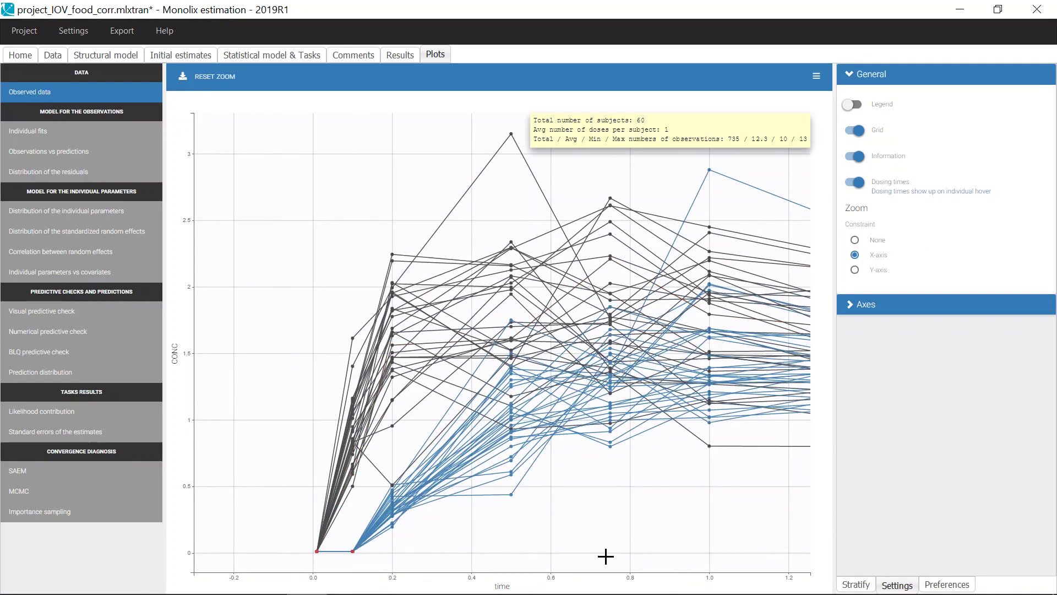
Split the observed-data plot into one panel per occasion (OCC)
click(856, 585)
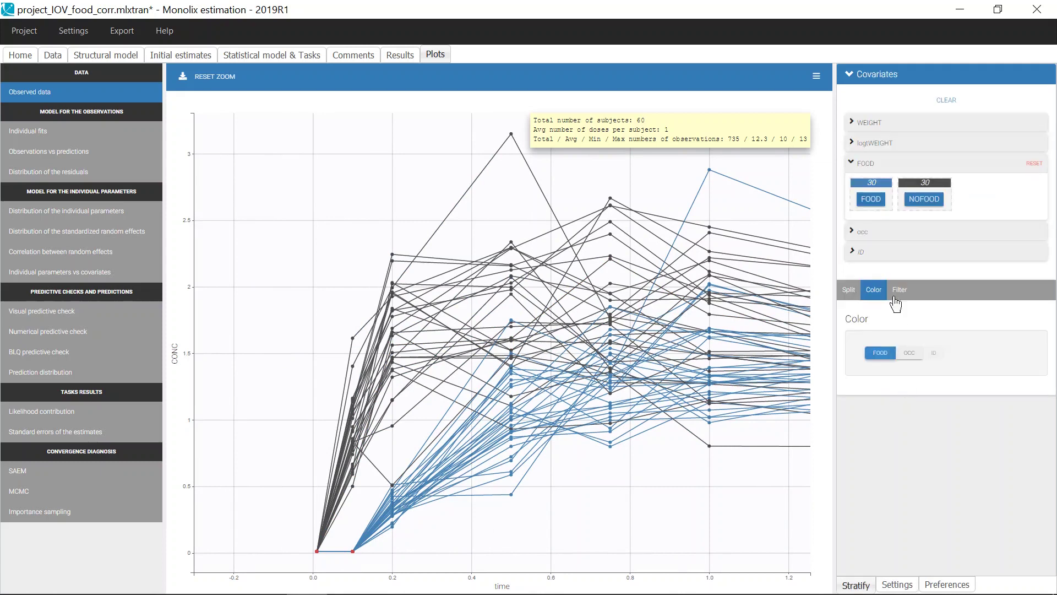
click(868, 234)
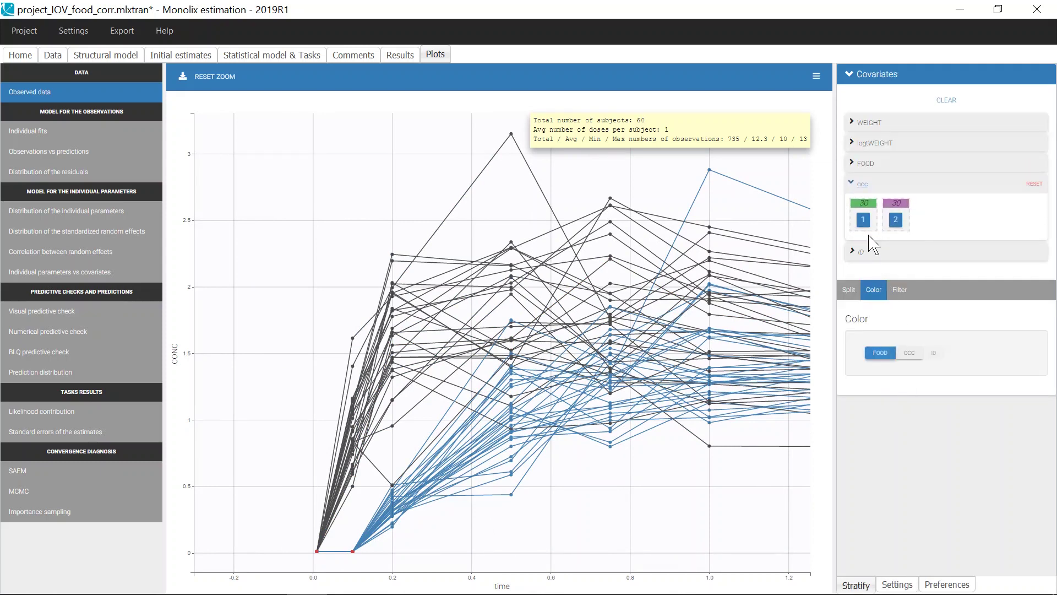
click(849, 289)
click(903, 353)
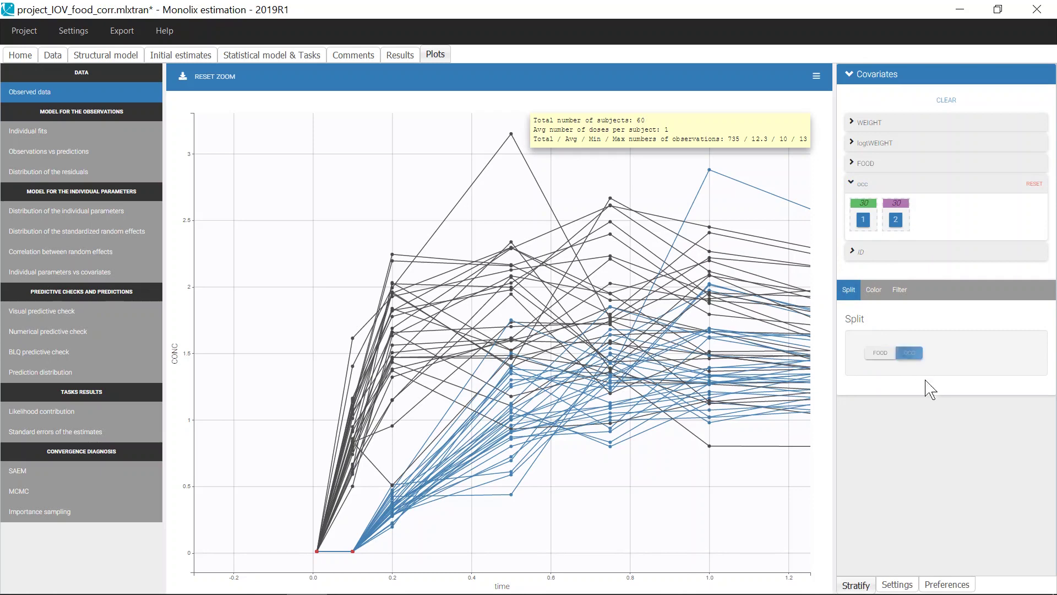
click(285, 61)
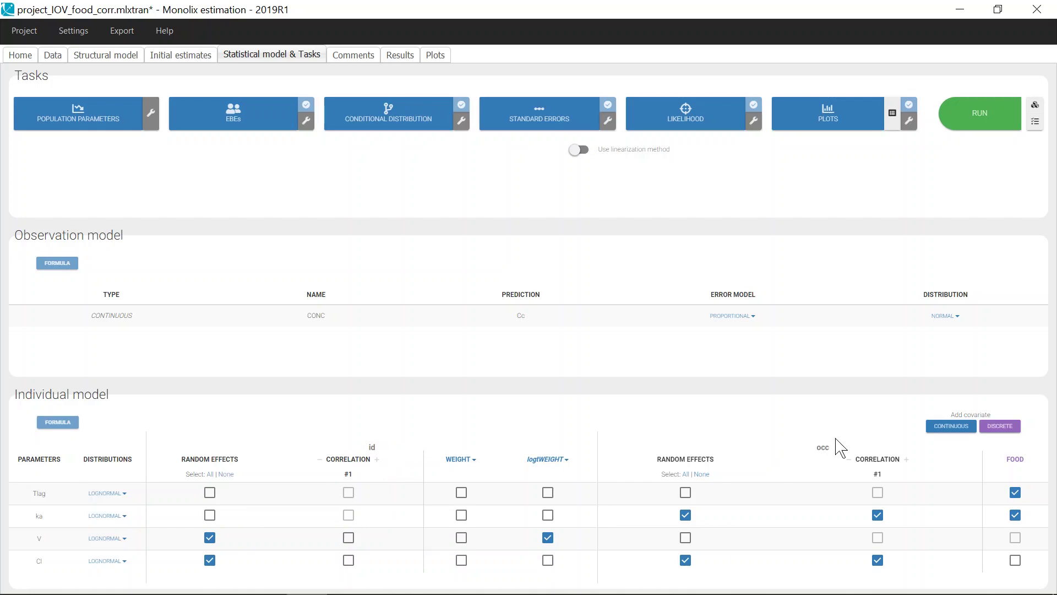
click(60, 55)
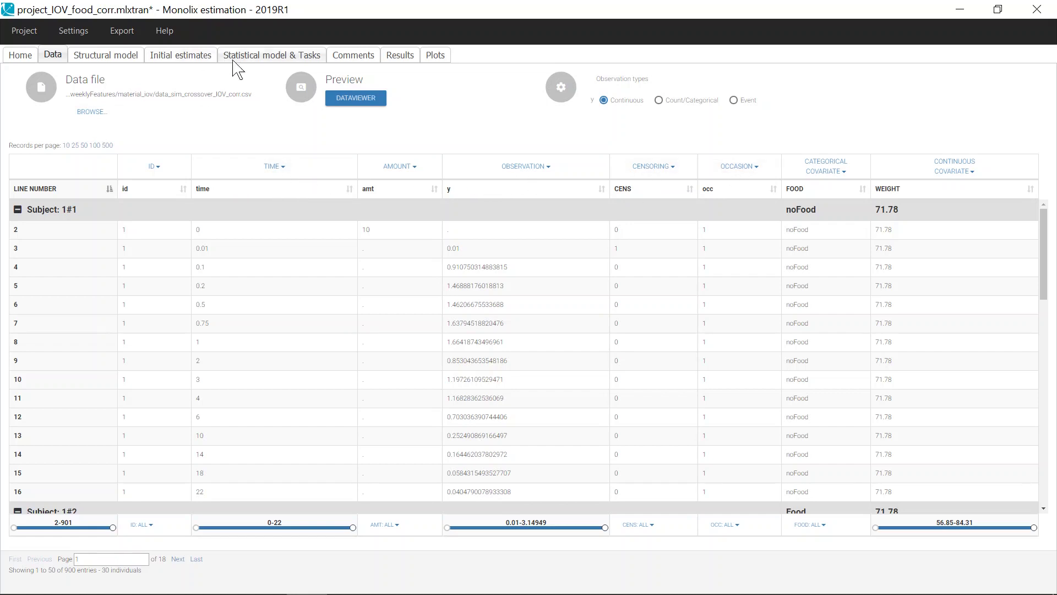
click(262, 57)
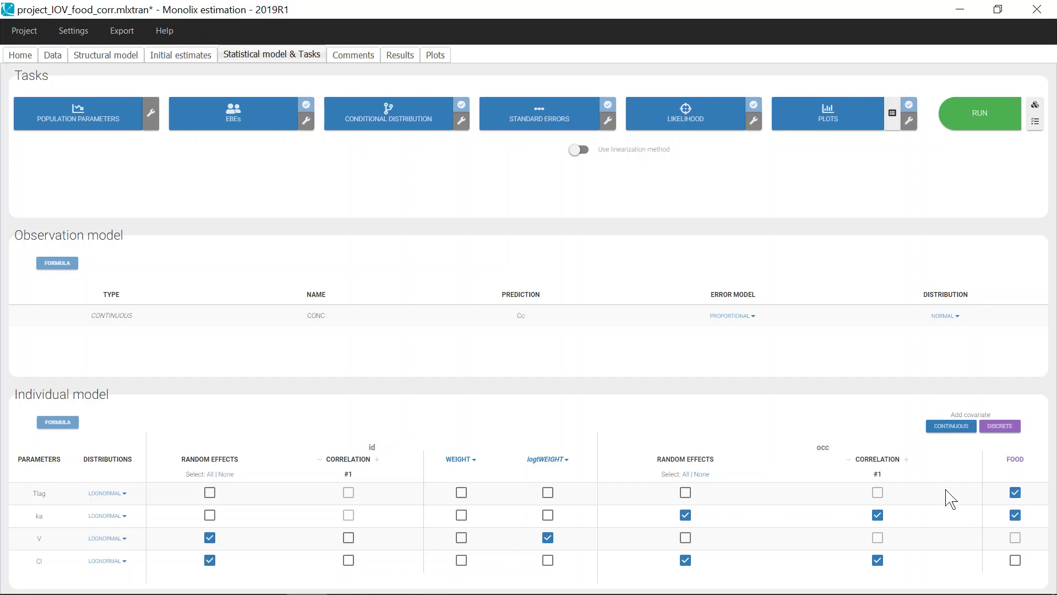
click(74, 422)
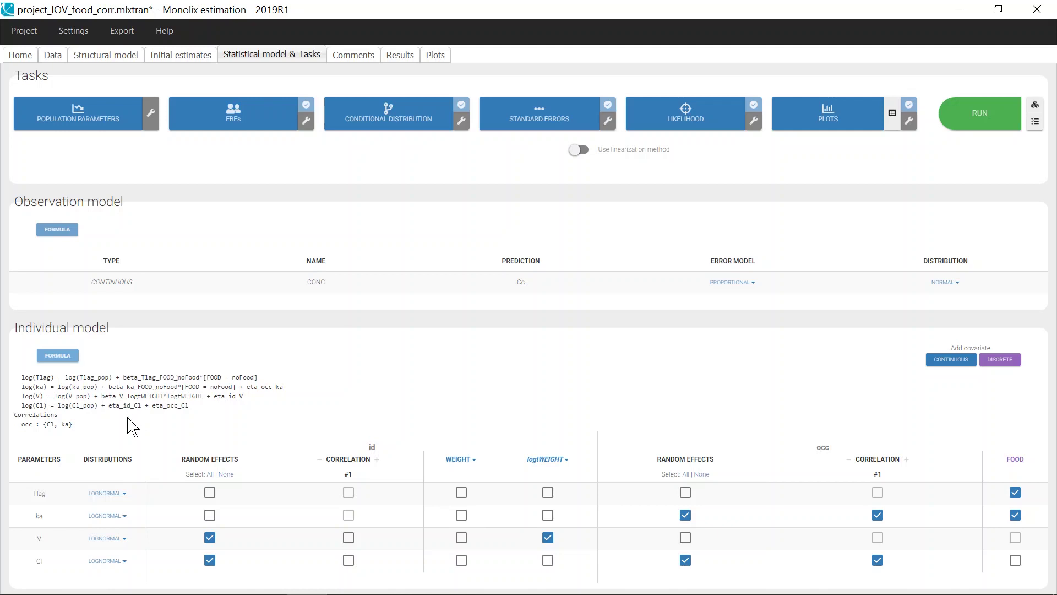
Highlight the eta_id_Cl and eta_occ_Cl terms in the Cl individual model equation
drag(108, 405, 144, 405)
double_click(170, 406)
click(204, 419)
Review the population parameter estimates and the covariate statistical test results in Results
click(399, 55)
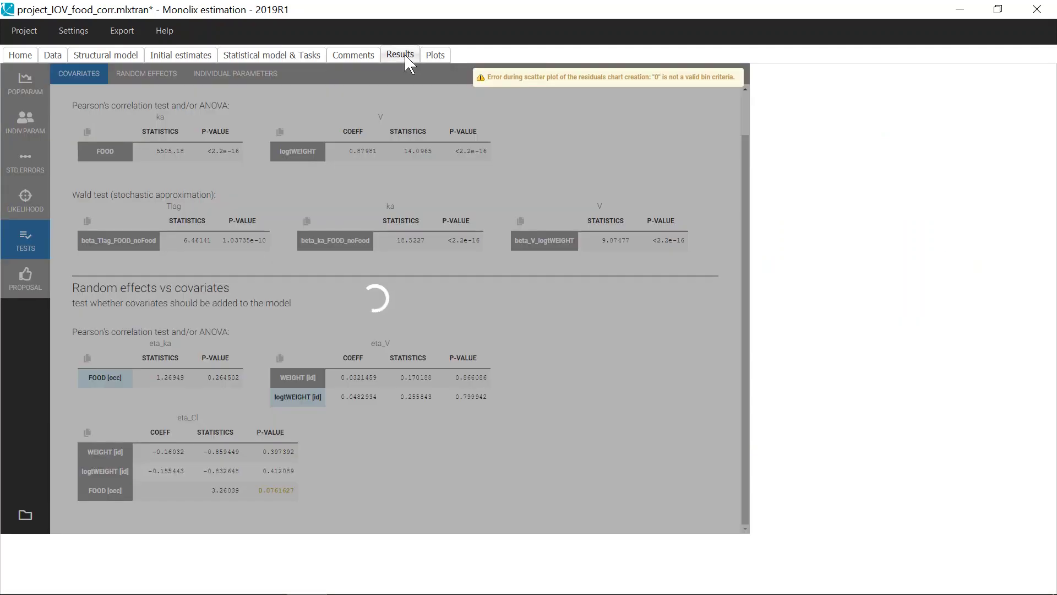
click(26, 96)
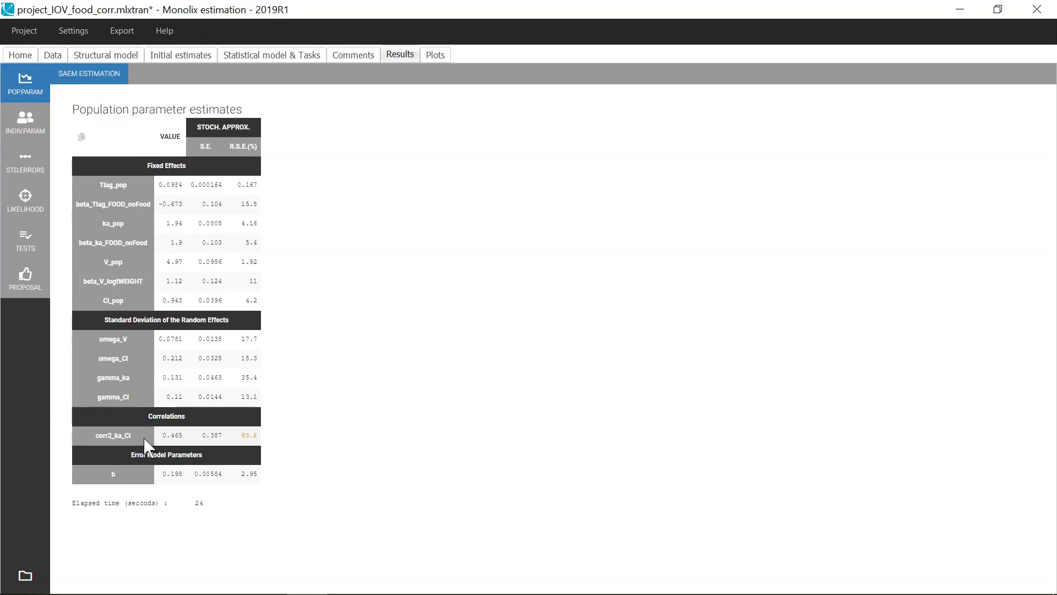
click(43, 256)
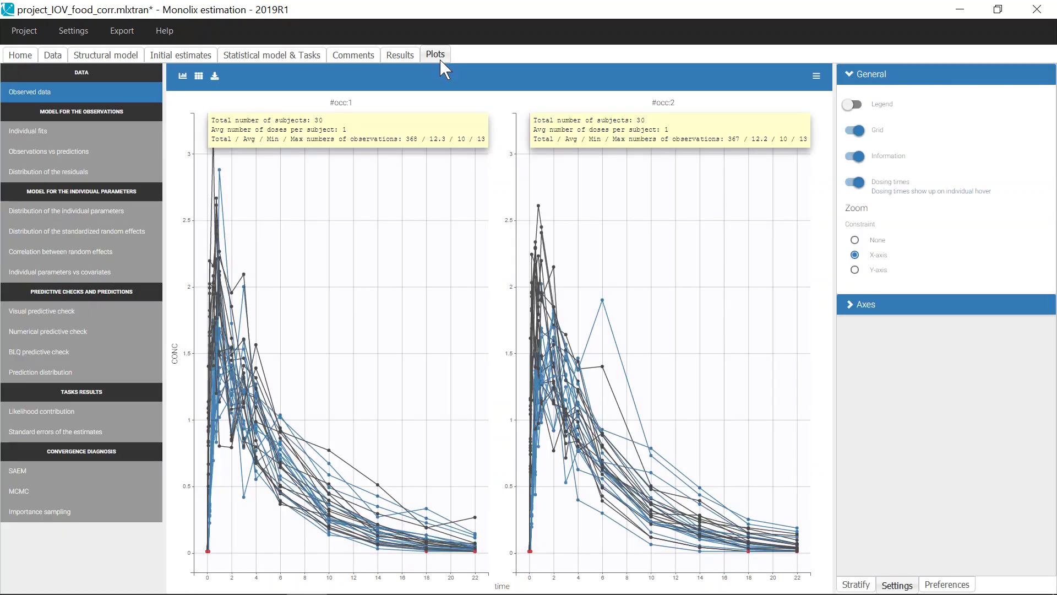
View standardized random-effect boxplots for the id and occ levels, then open the correlation plot
click(129, 240)
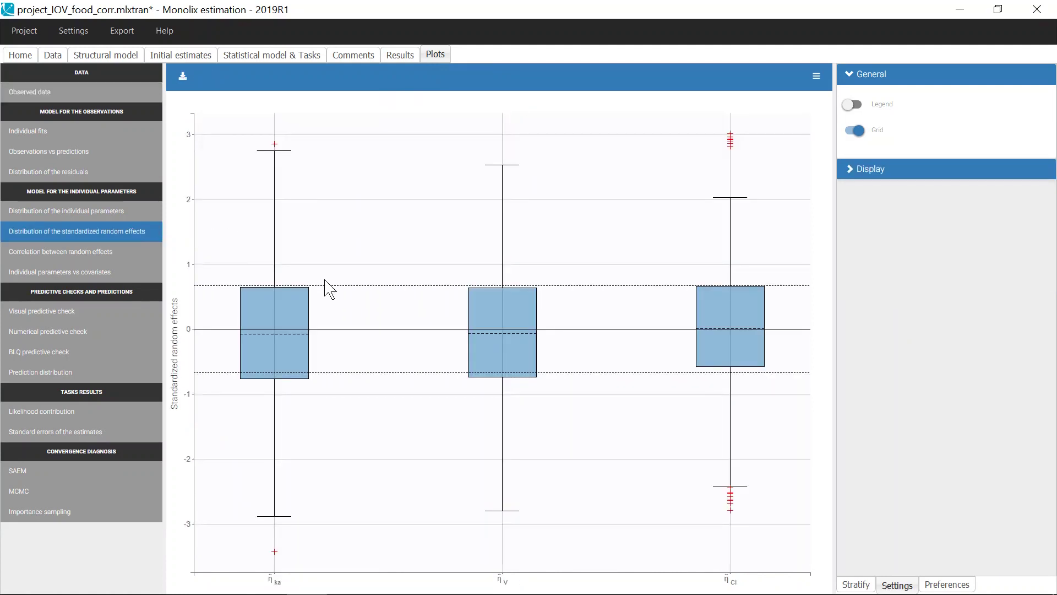
click(864, 170)
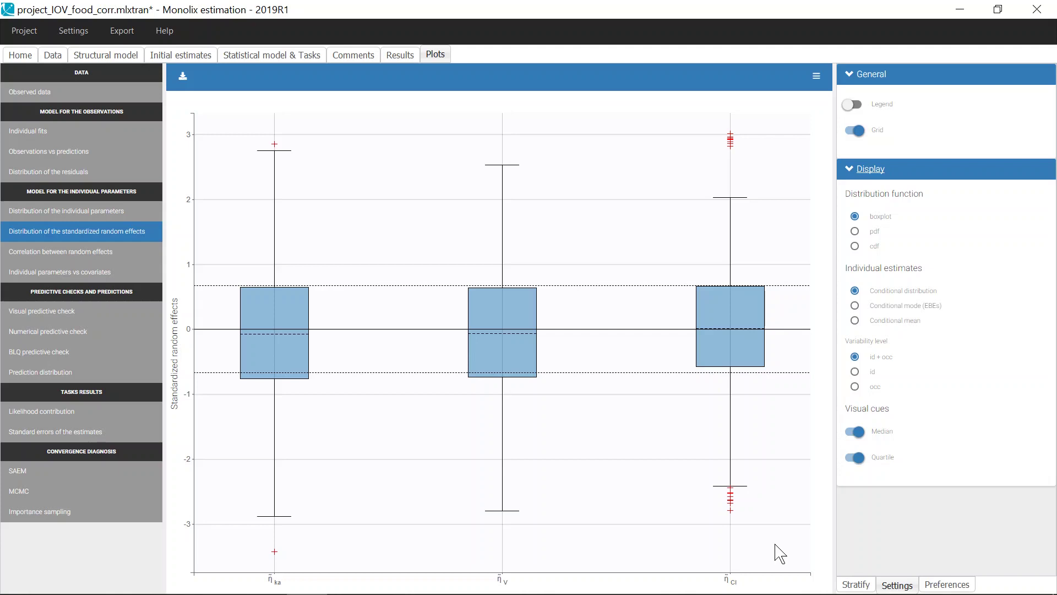
click(871, 372)
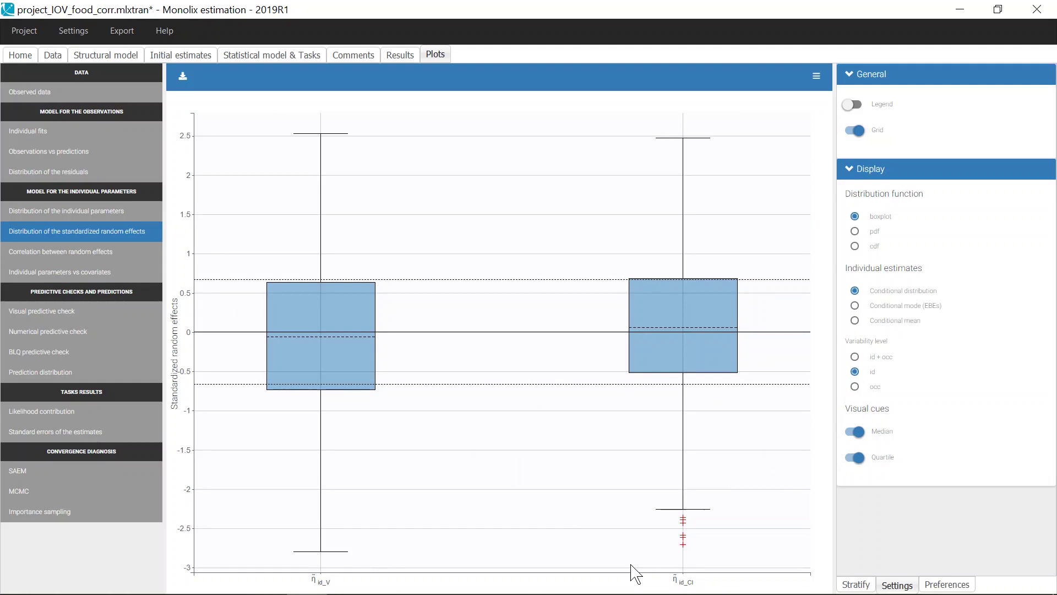
click(875, 388)
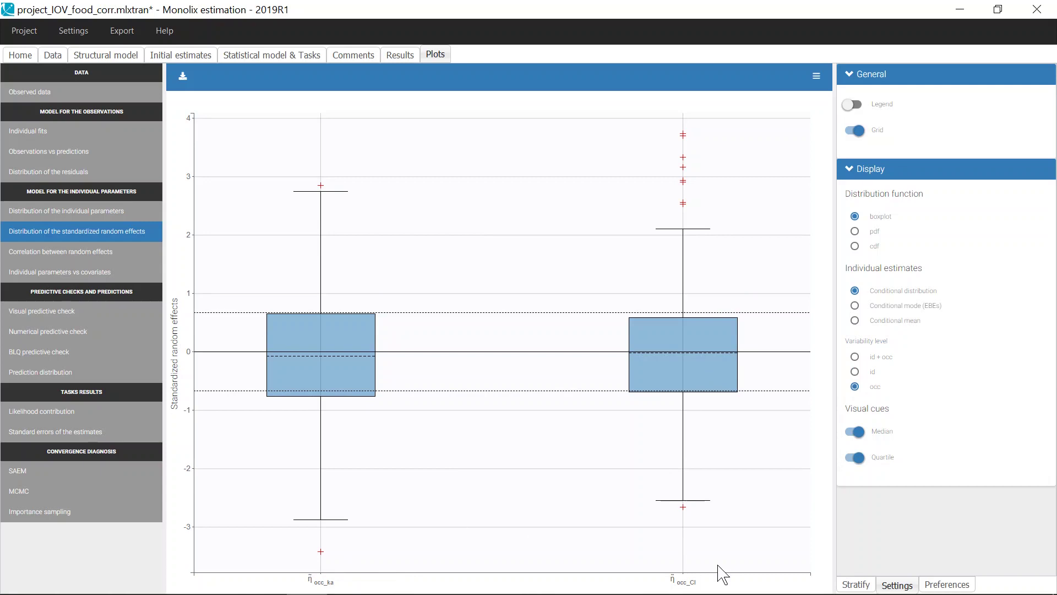
click(142, 257)
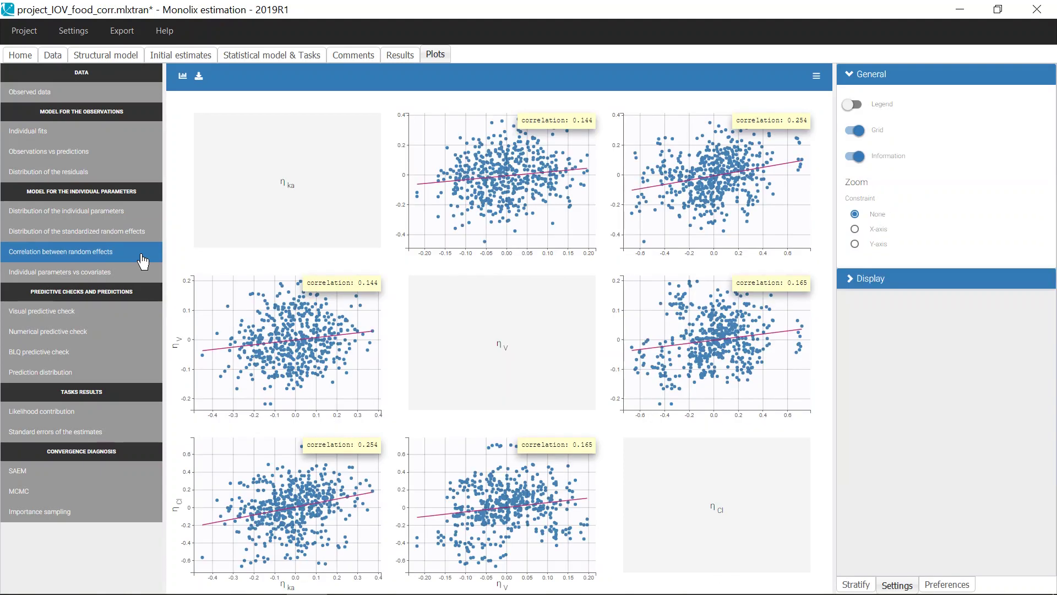
click(854, 278)
Show the occ-level ka–Cl correlation (0.551), then overlay both occasions in each subject's individual fit
scroll(869, 286, down, 1)
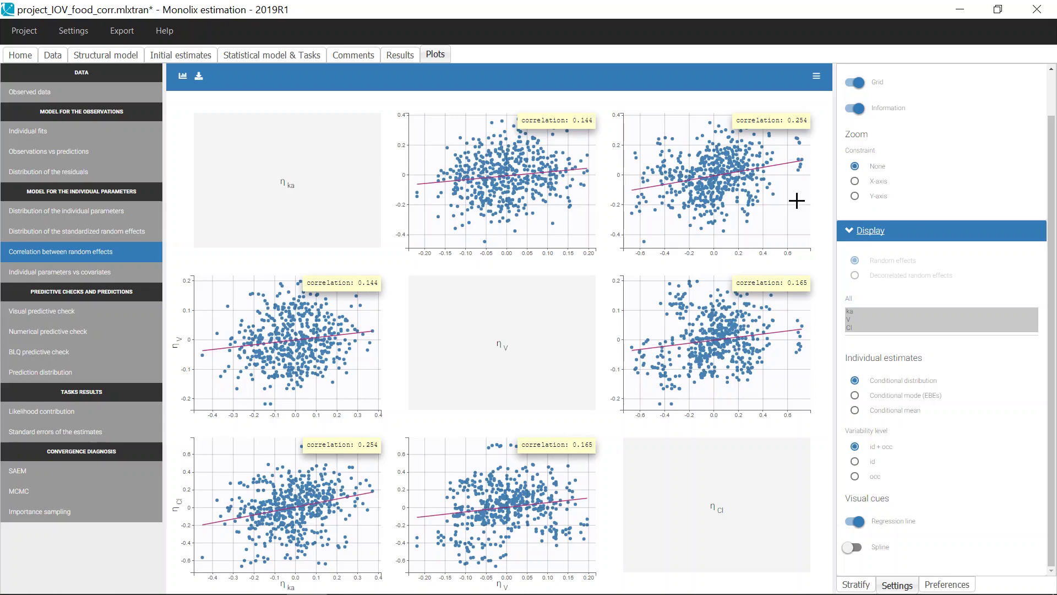
click(875, 480)
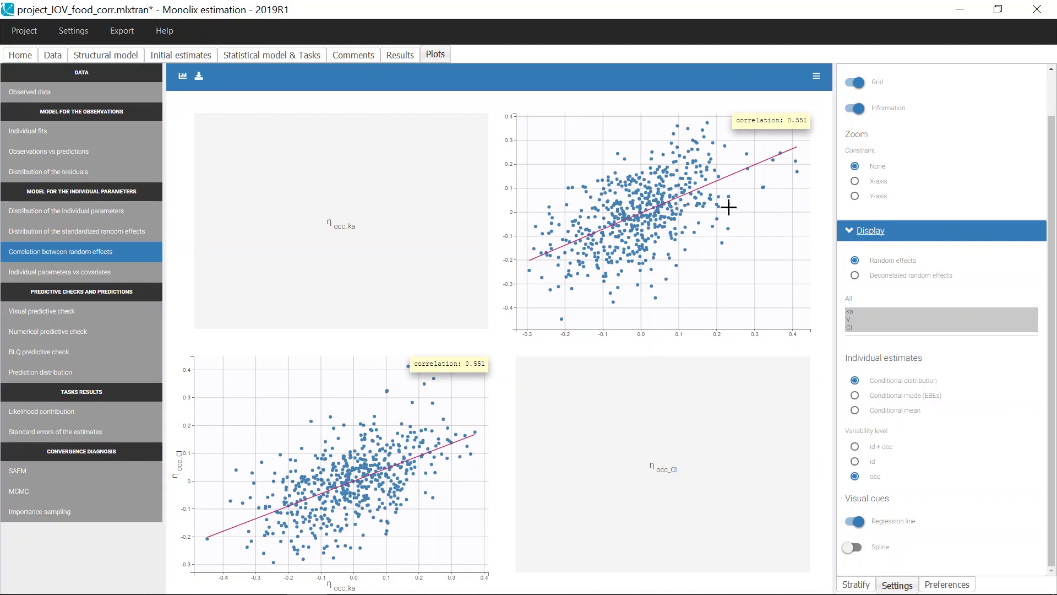
click(63, 140)
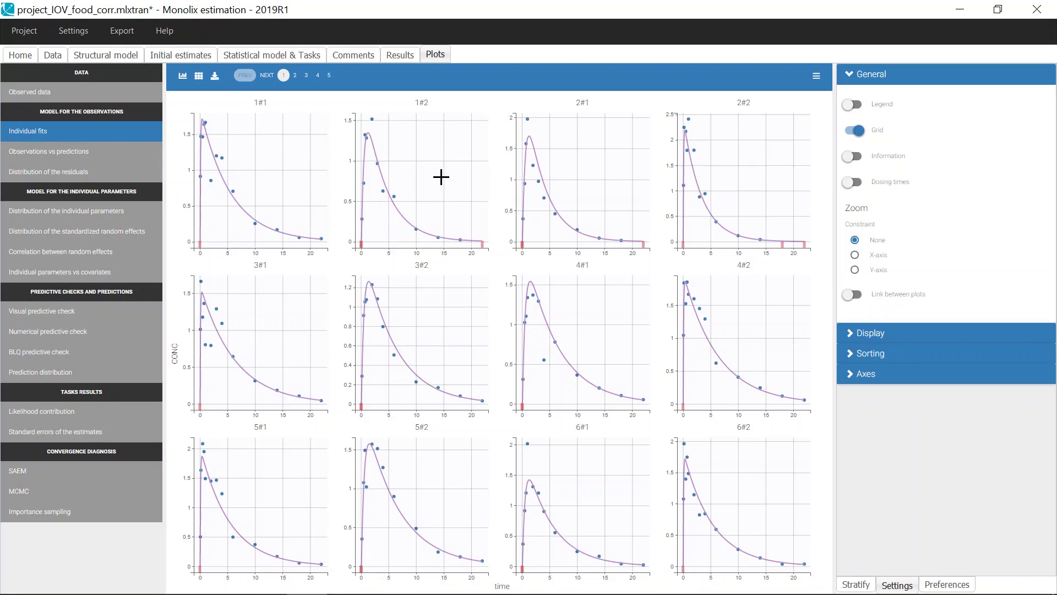
click(867, 333)
scroll(881, 286, down, 4)
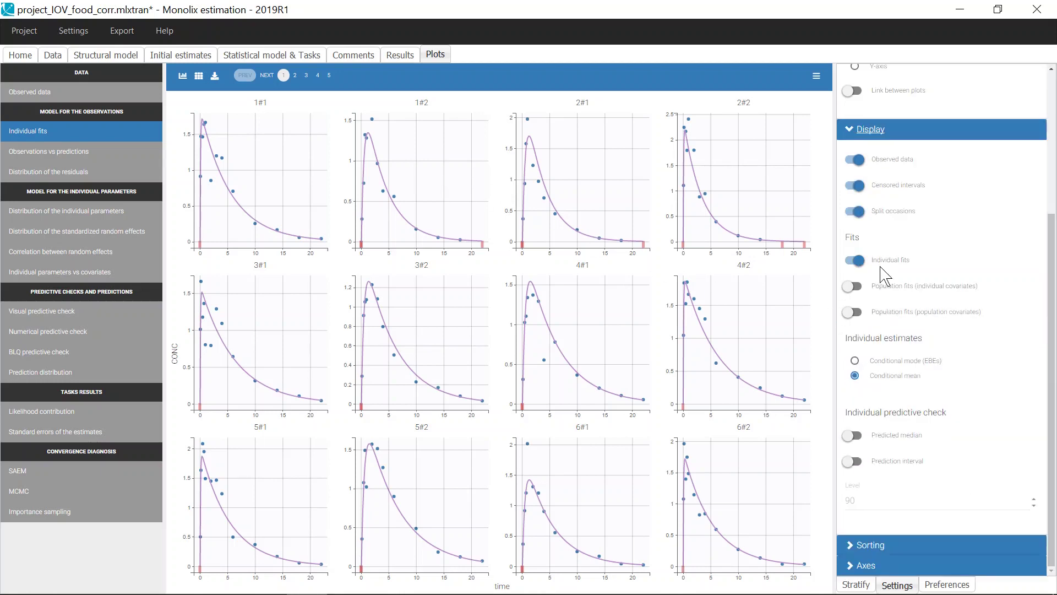
click(892, 216)
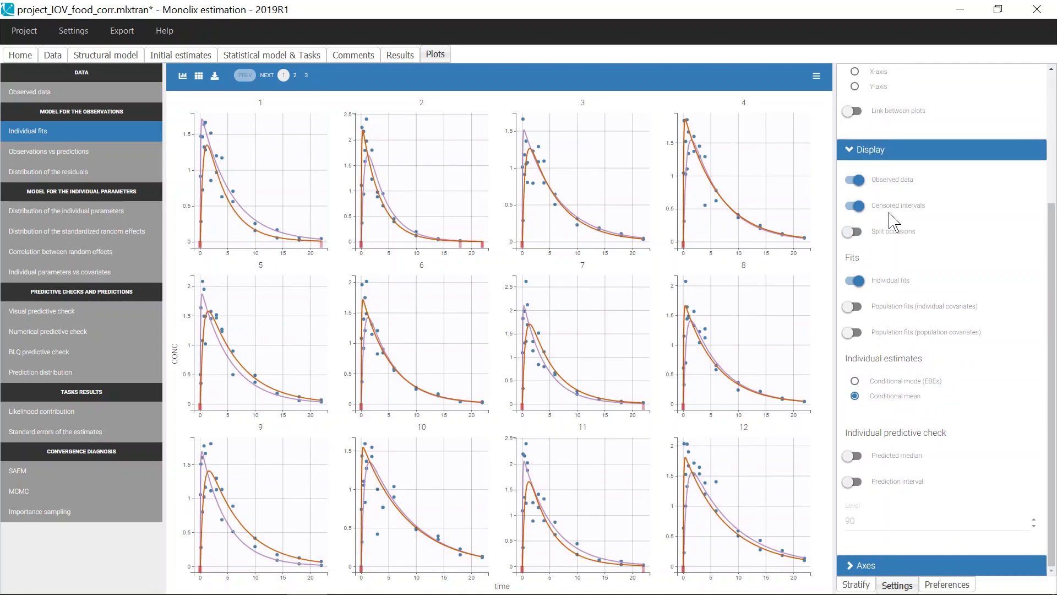